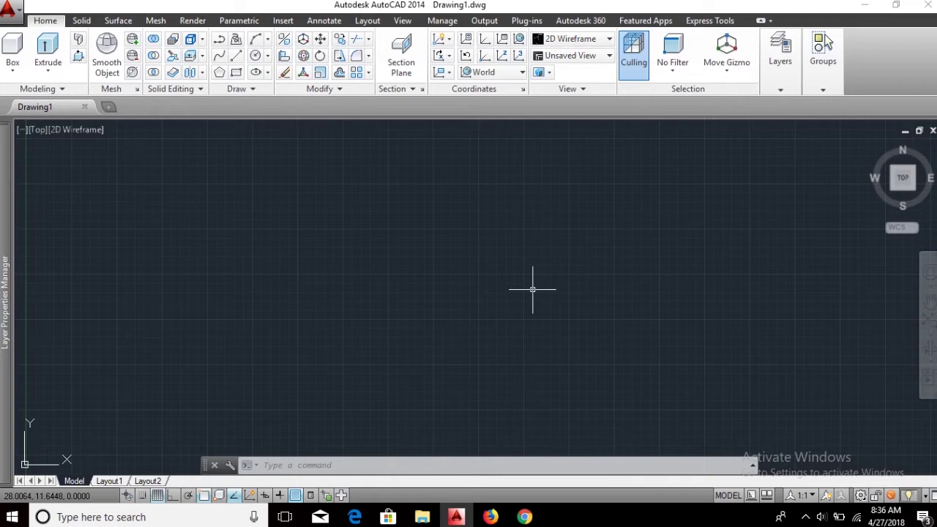
Step: Type C at the command line to bring up CIRCLE as the top suggestion
type("c")
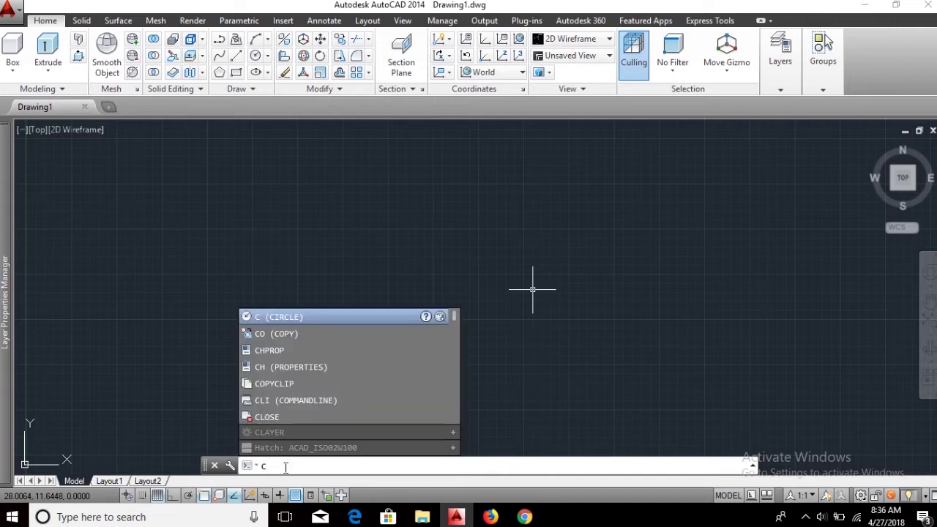
Step: Draw a circle of radius 10 and pan the view to frame it
left_click(290, 318)
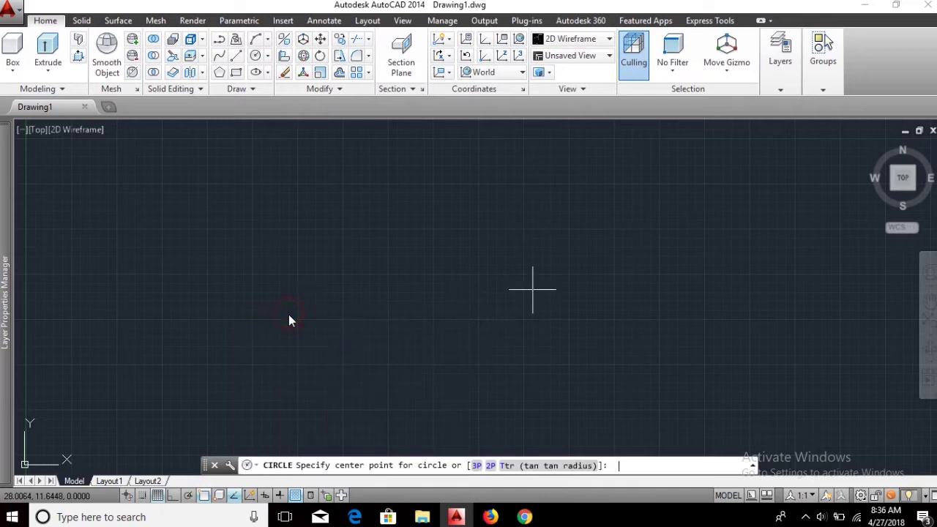
left_click(433, 278)
type("10")
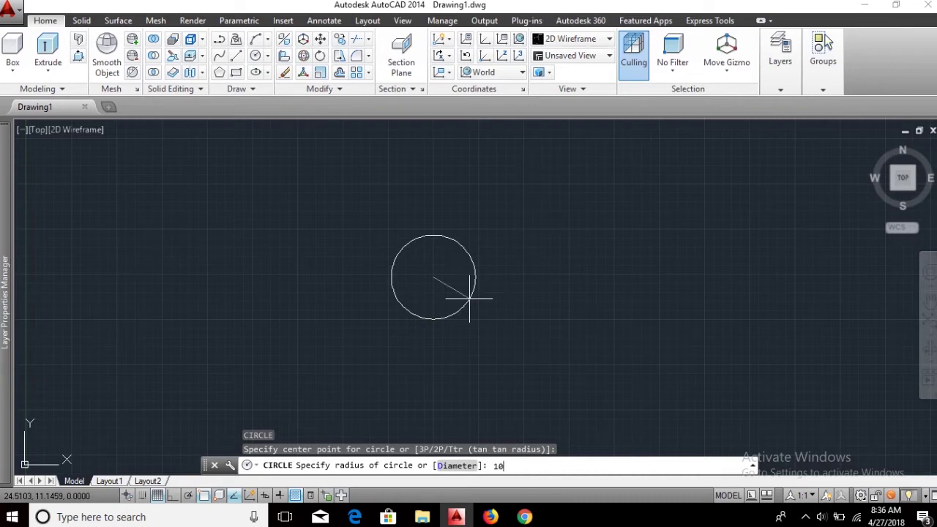
key("Return")
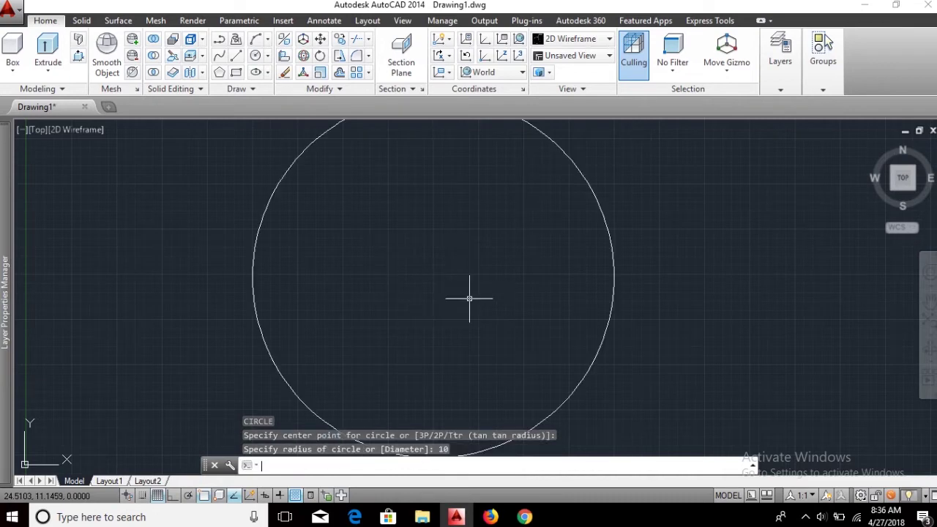
scroll(483, 300, "down", 4)
middle_click_drag(487, 300, 499, 317)
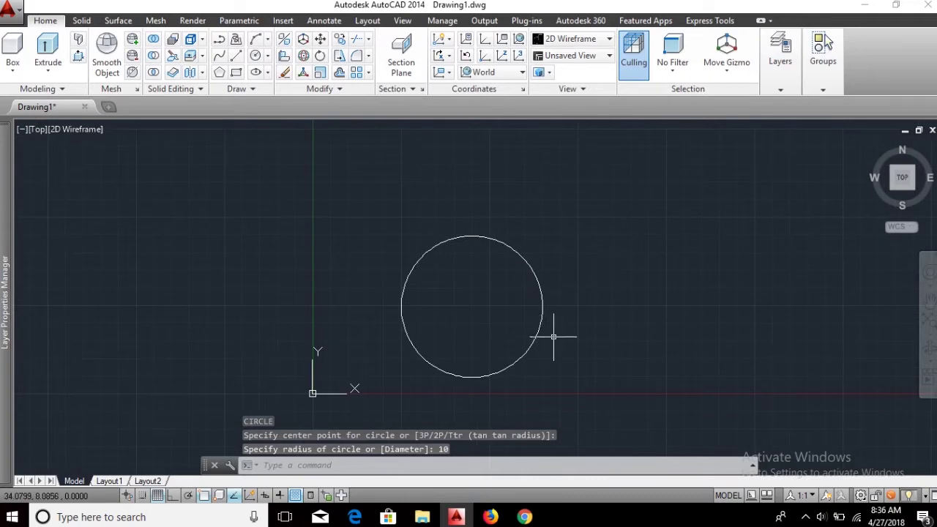
mouse_move(551, 338)
middle_mouse_down()
mouse_move(508, 351)
mouse_move(481, 334)
middle_mouse_up()
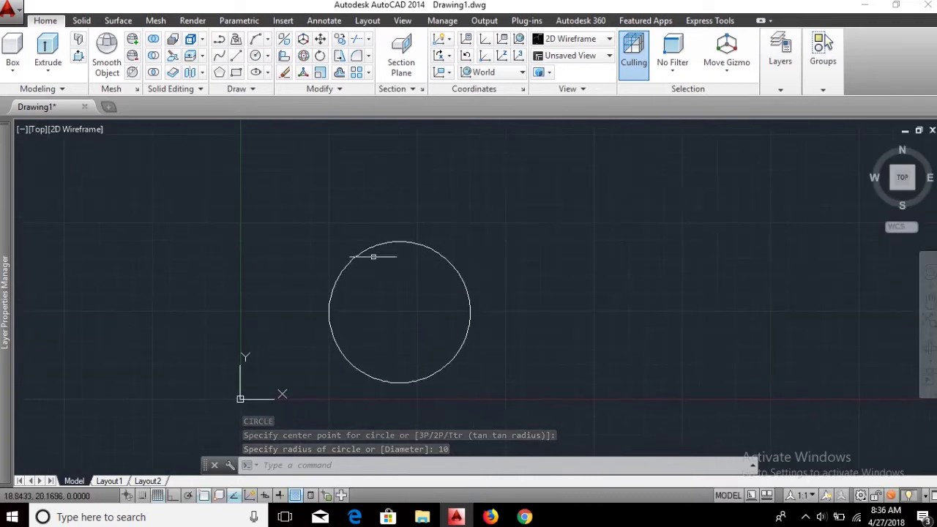
mouse_move(897, 186)
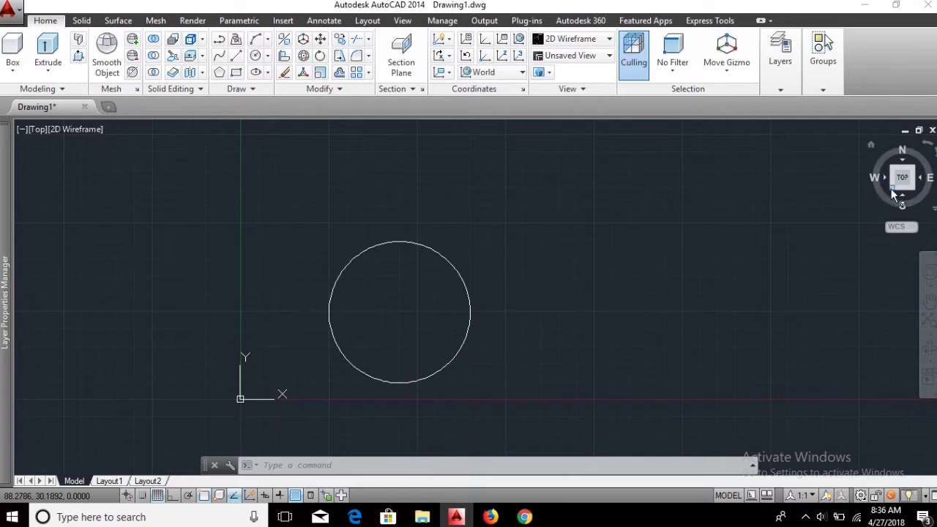
Step: Switch to SW Isometric view and use the 3D Modeling workspace
left_click(891, 188)
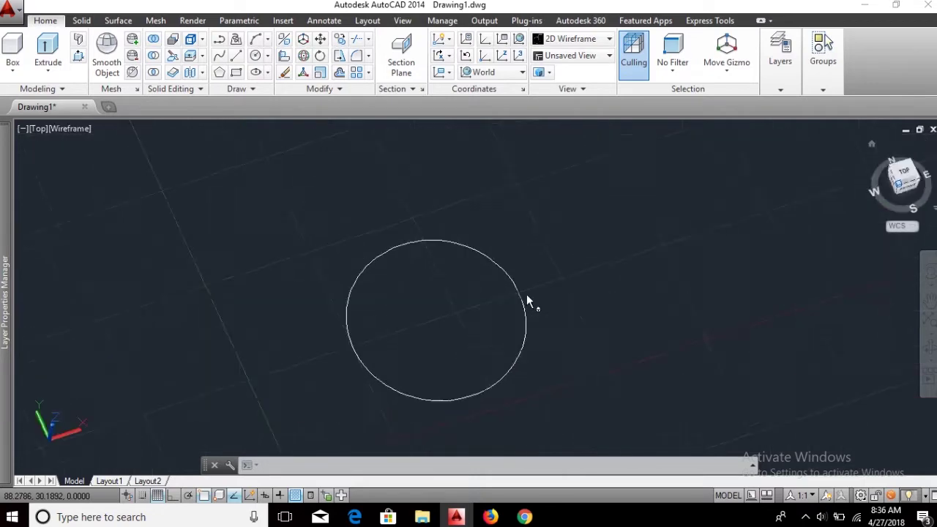
middle_click_drag(539, 318, 472, 316)
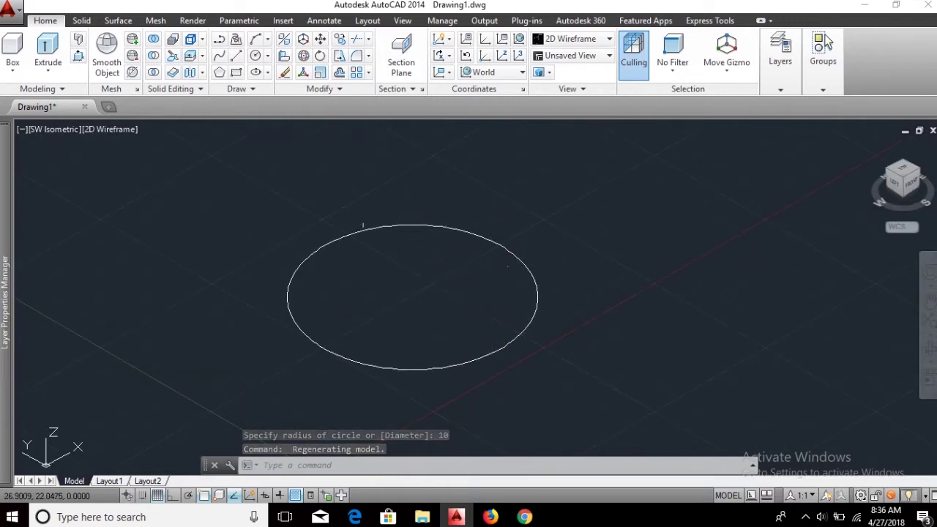
left_click(860, 496)
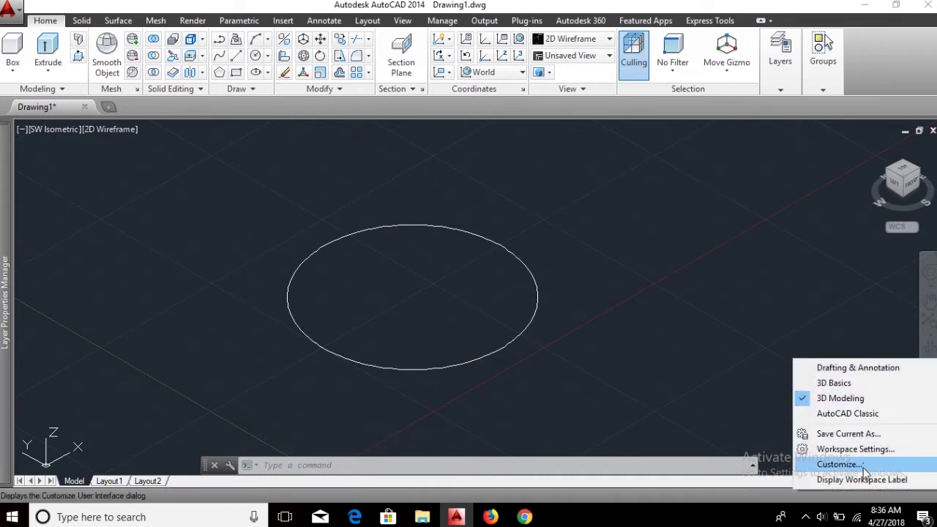
Step: Window-select the radius-10 circle and recentre it in the view
left_click(605, 347)
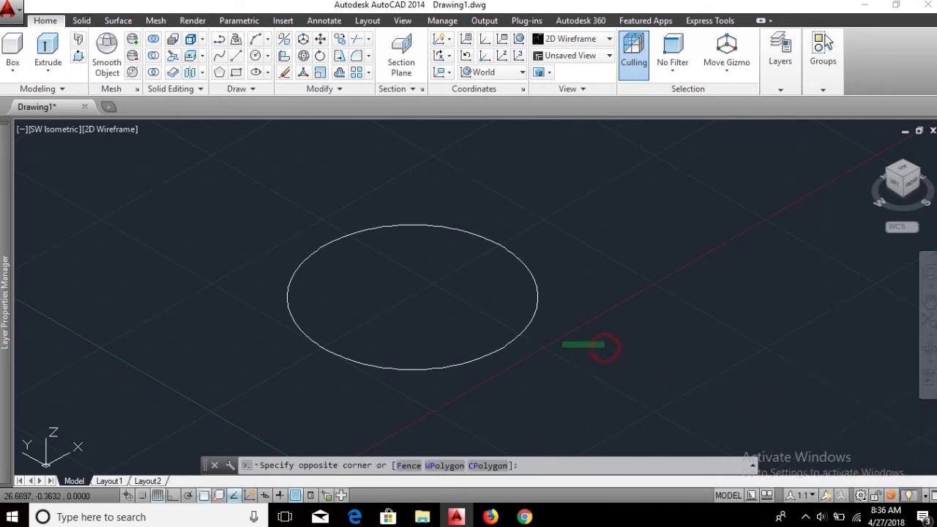
left_click(263, 234)
middle_click_drag(379, 277, 439, 294)
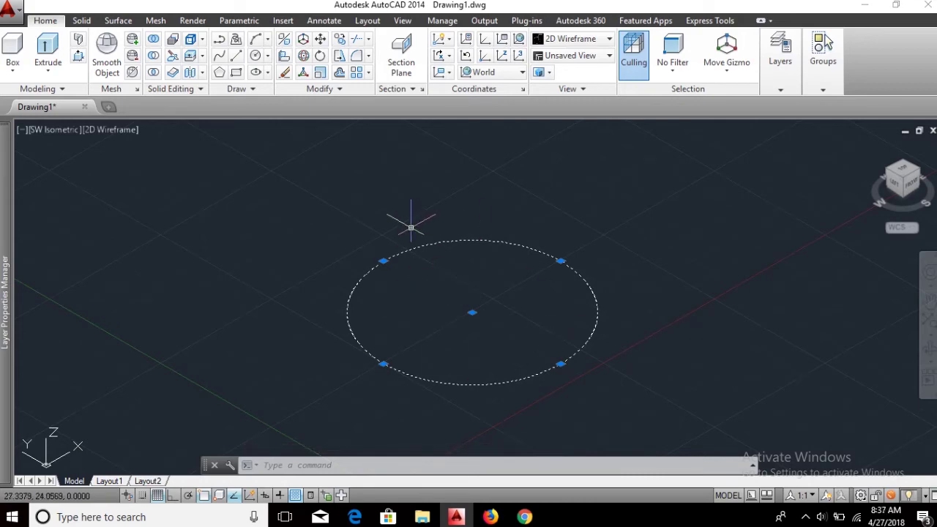
type("J")
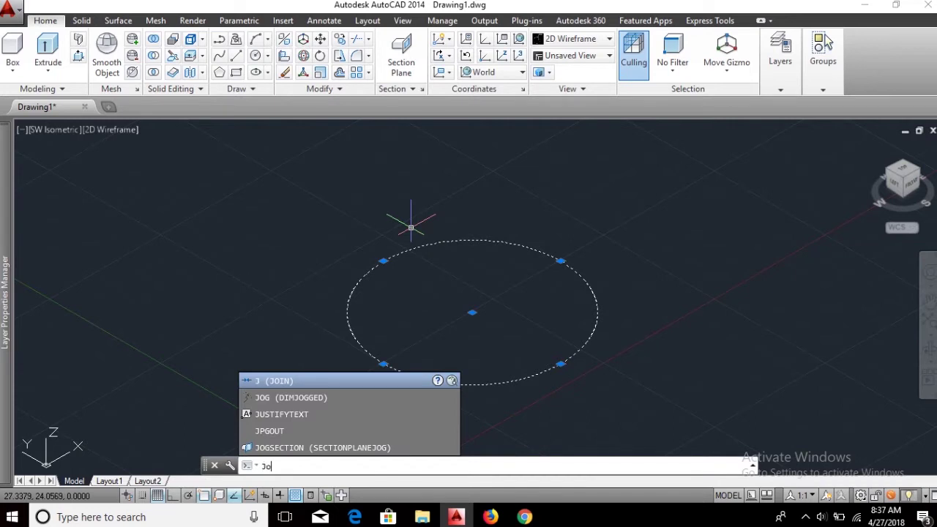
type("in")
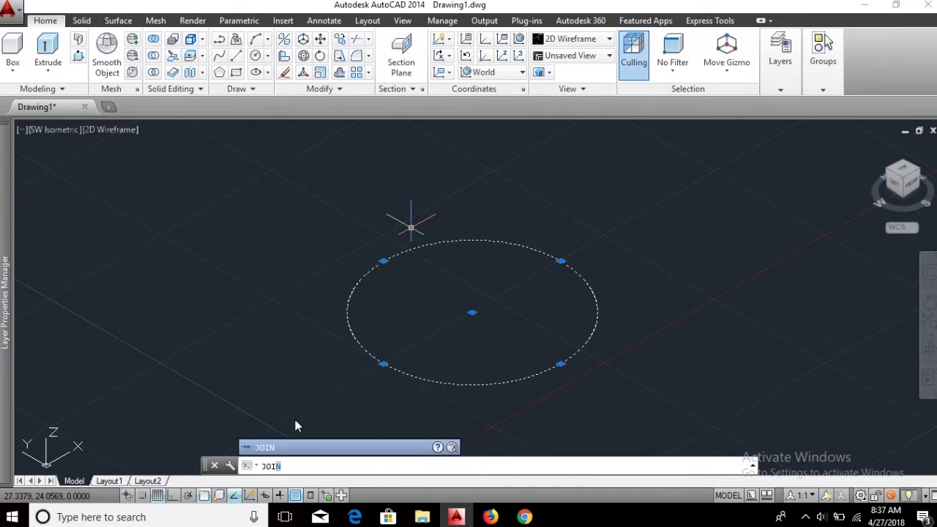
key("Return")
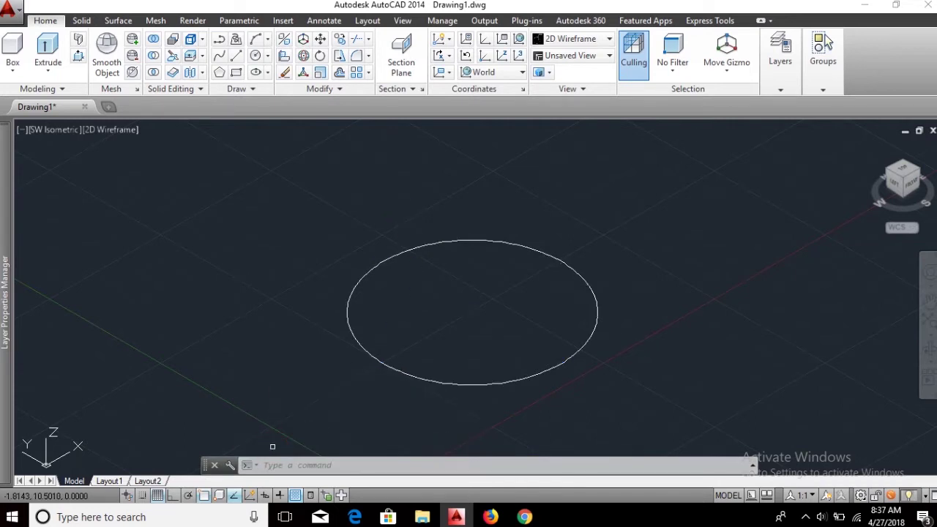
left_click(409, 375)
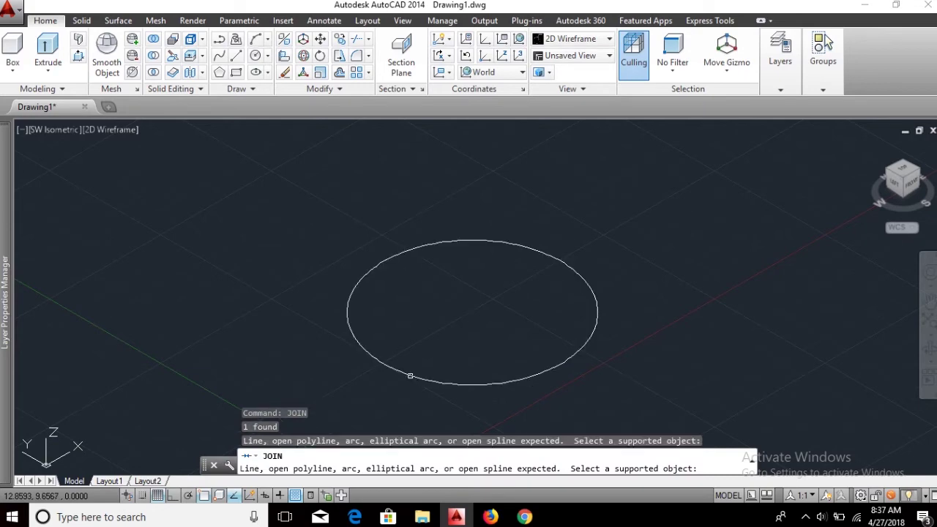
key("Return")
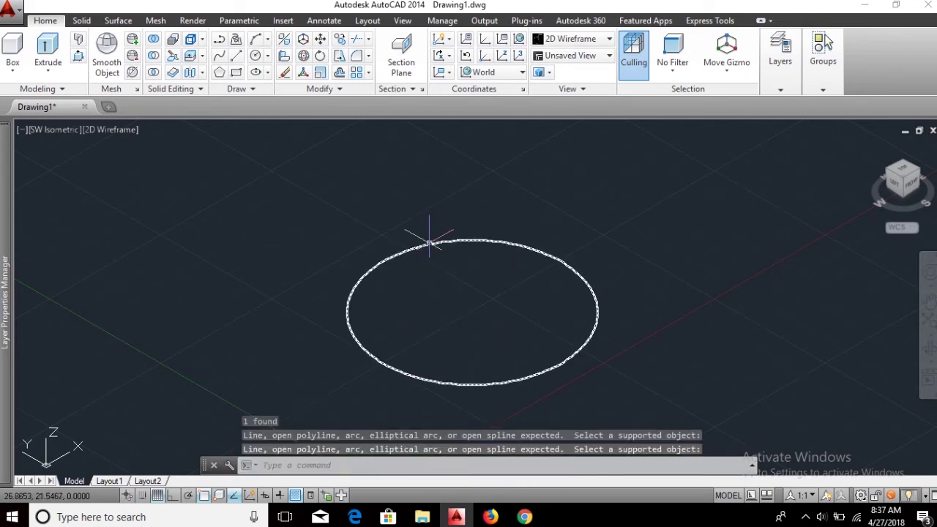
left_click(429, 244)
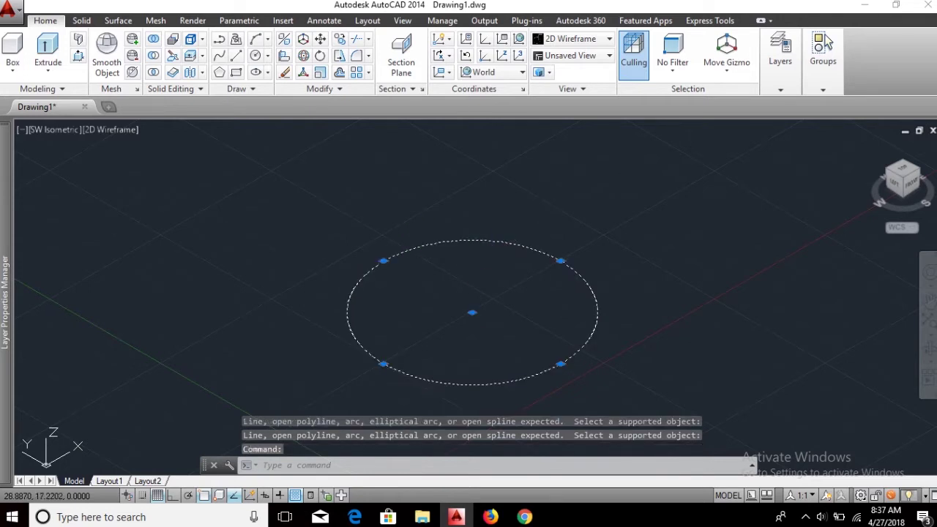
type("ext")
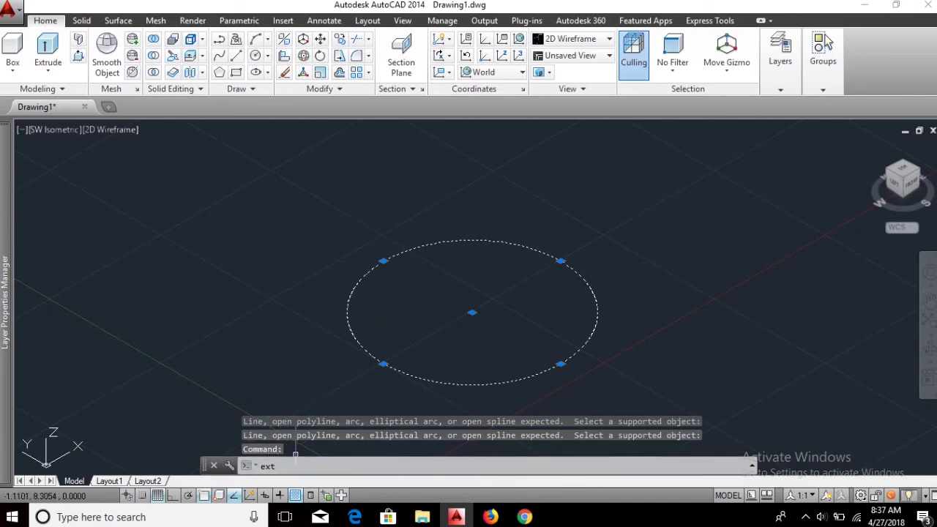
Step: Extrude the selected circle to a height of 10 with EXT
key("Return")
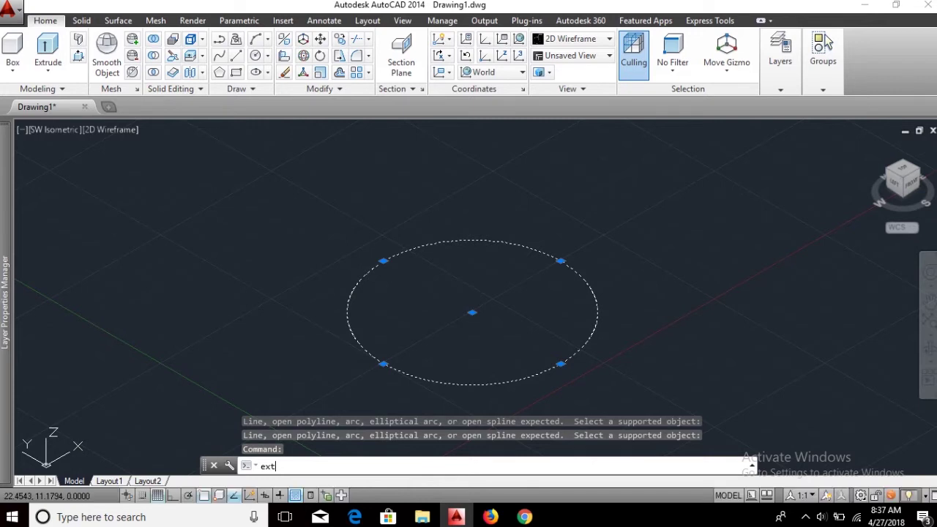
key("Return")
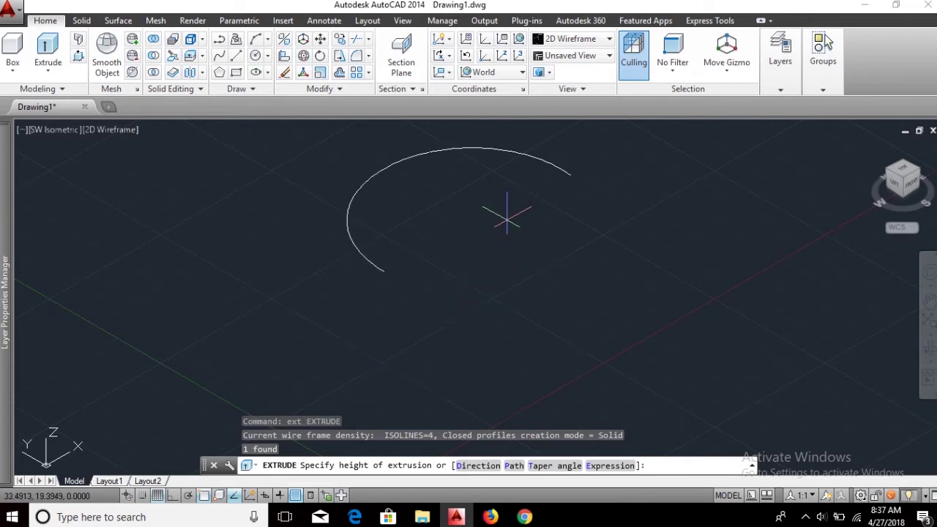
middle_click_drag(507, 220, 459, 268)
type("10")
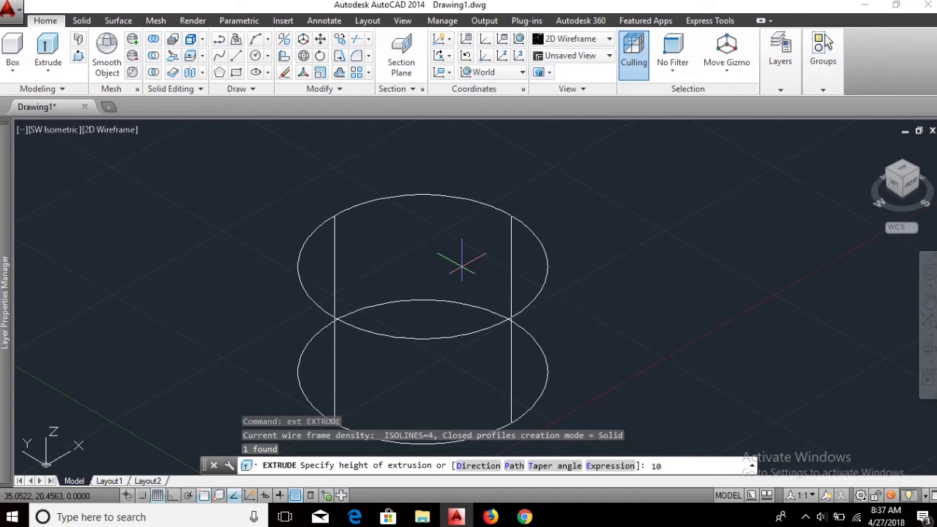
key("Return")
middle_click_drag(479, 268, 530, 229)
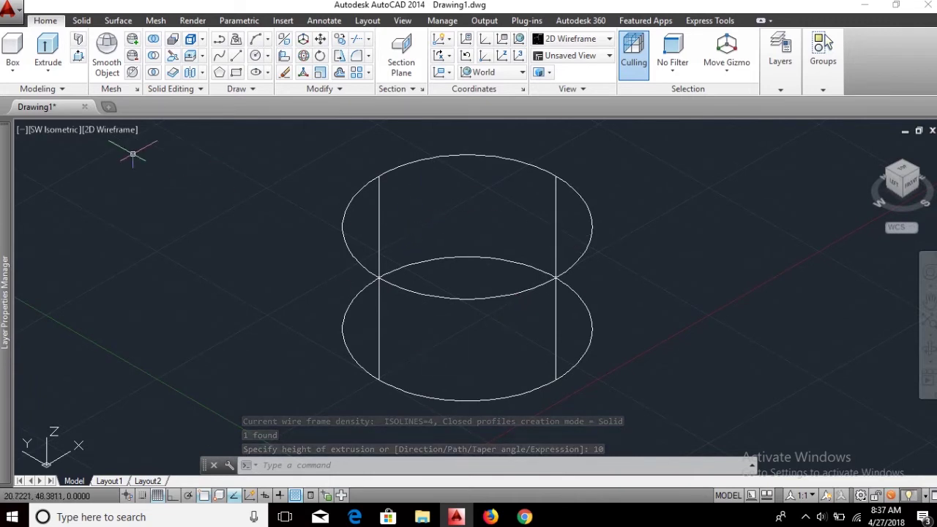
left_click(106, 131)
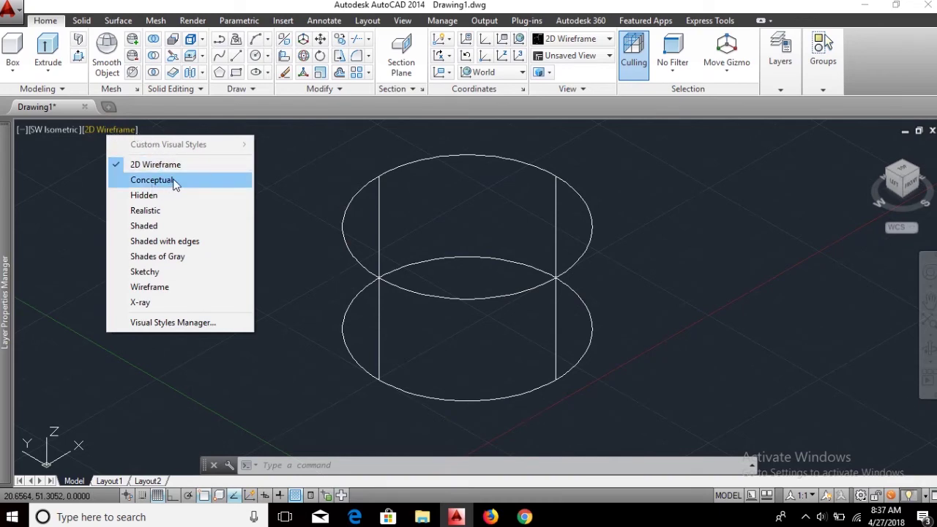
Step: Show the cylinder briefly in Conceptual, then in the X-ray visual style
left_click(154, 181)
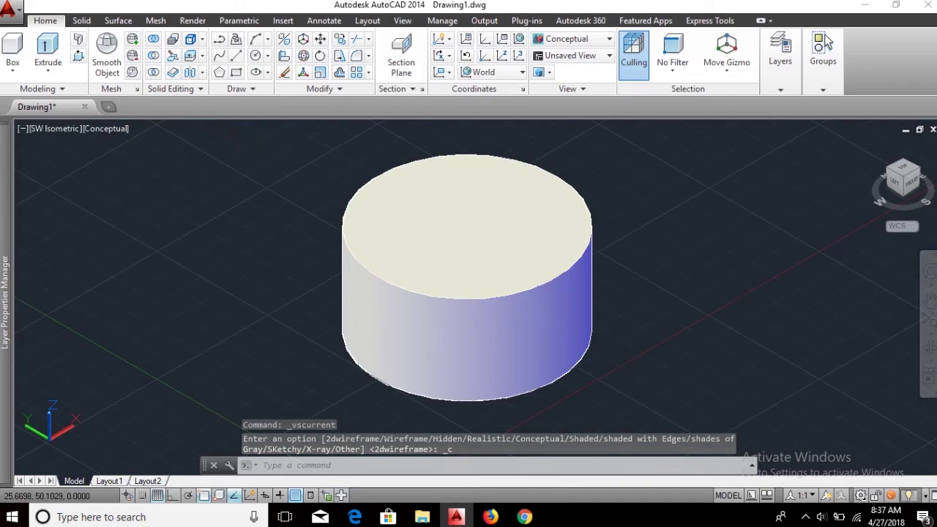
left_click(106, 129)
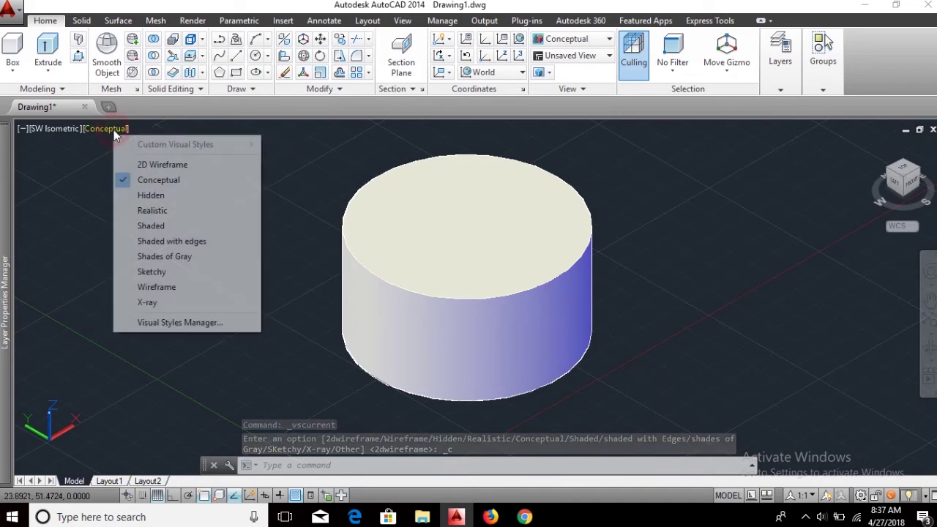
left_click(146, 303)
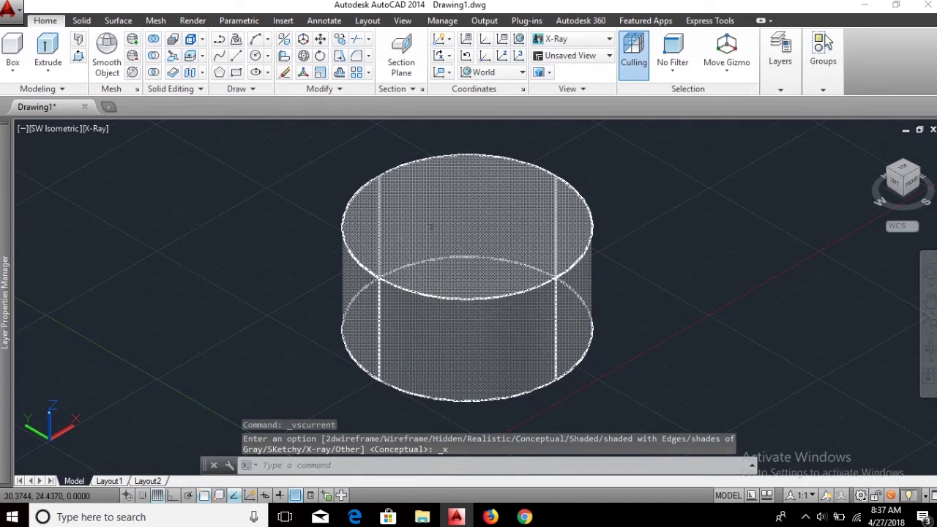
left_click(929, 347)
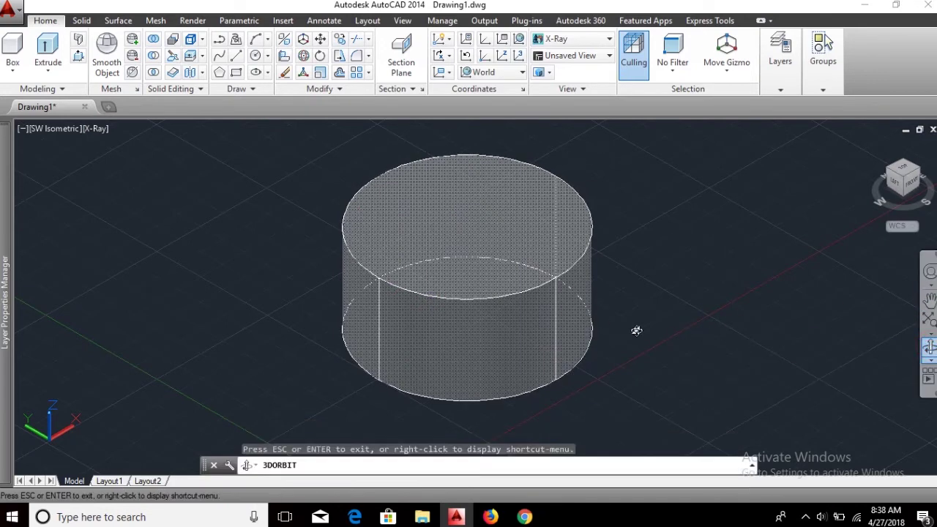
Step: Orbit the X-ray cylinder to a more side-on custom angle and exit orbit
scroll(481, 316, "down", 2)
mouse_move(487, 315)
left_mouse_down()
mouse_move(592, 337)
mouse_move(661, 298)
mouse_move(409, 266)
mouse_move(437, 338)
mouse_move(556, 347)
mouse_move(612, 305)
mouse_move(632, 269)
left_mouse_up()
mouse_move(370, 268)
left_mouse_down()
mouse_move(453, 359)
mouse_move(569, 335)
mouse_move(609, 272)
mouse_move(561, 242)
mouse_move(449, 242)
mouse_move(374, 263)
mouse_move(282, 269)
mouse_move(485, 285)
mouse_move(355, 292)
mouse_move(624, 293)
mouse_move(402, 297)
left_mouse_up()
mouse_move(508, 293)
left_mouse_down()
mouse_move(309, 278)
mouse_move(327, 300)
mouse_move(393, 305)
mouse_move(370, 314)
mouse_move(421, 284)
mouse_move(412, 301)
mouse_move(440, 325)
mouse_move(426, 326)
left_mouse_up()
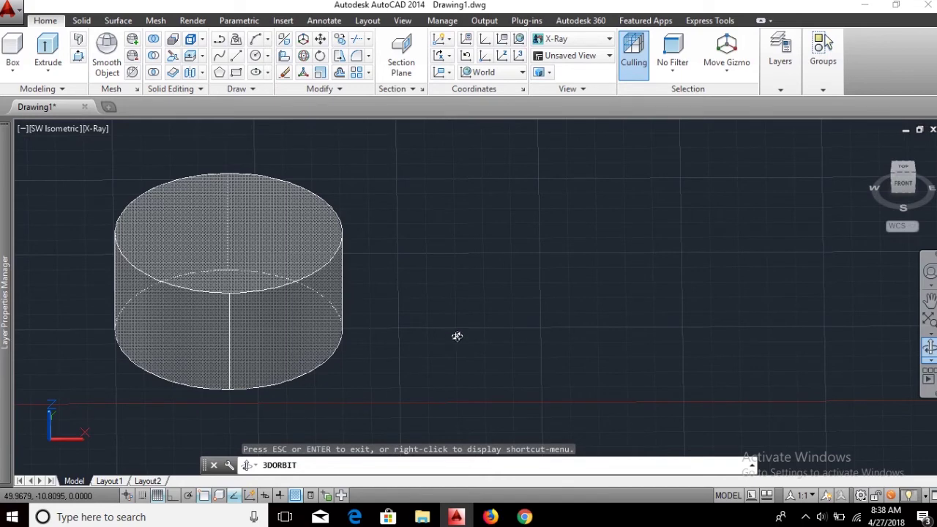
key("Escape")
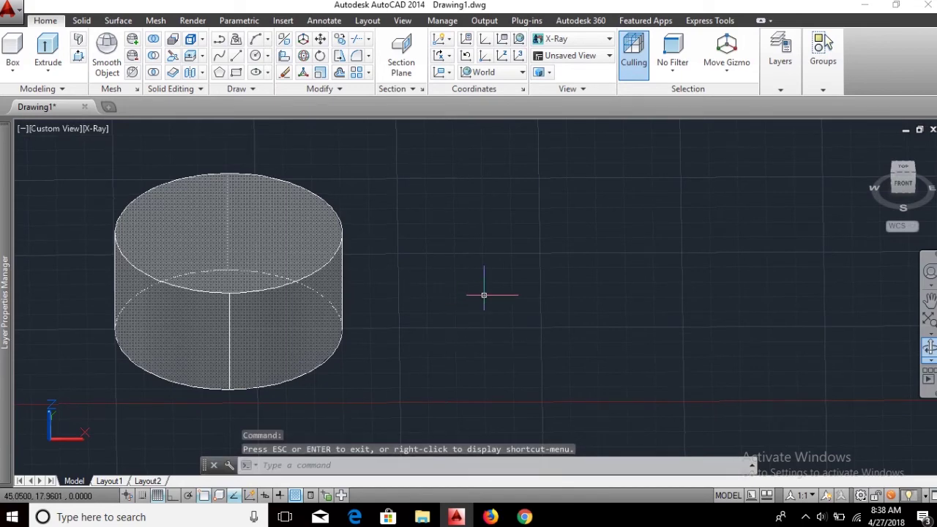